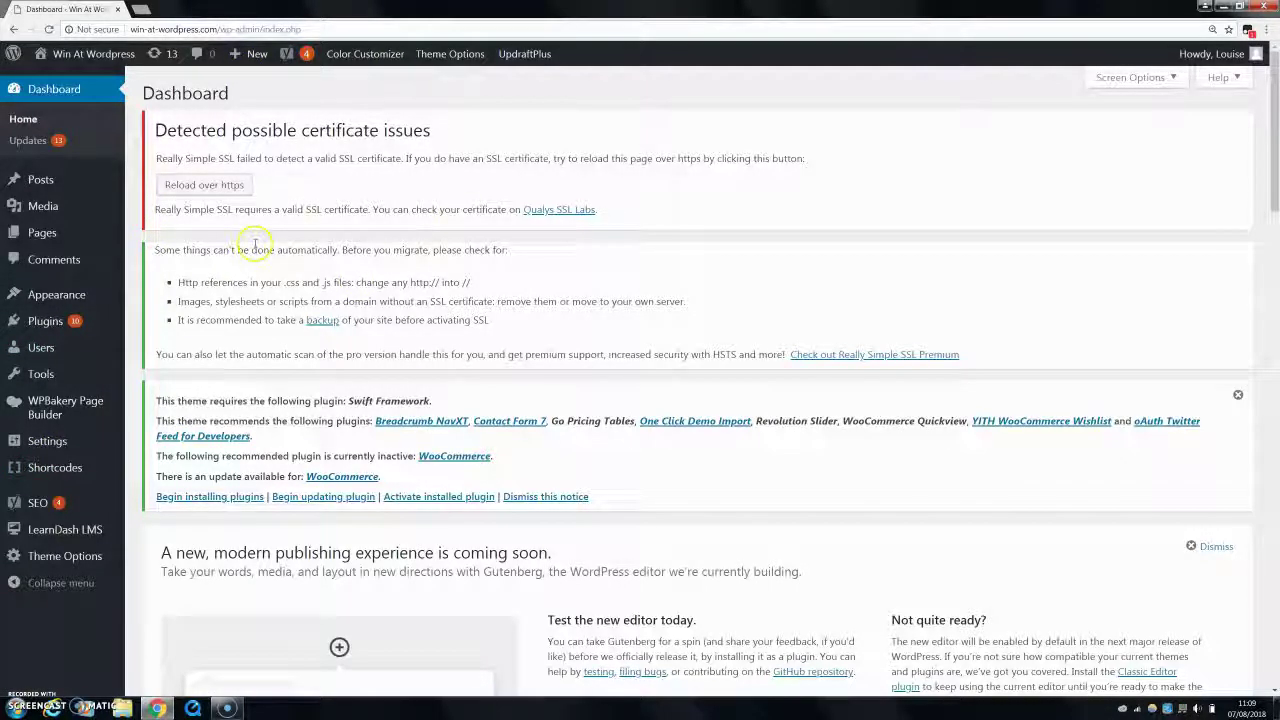
- Open win-at-wordpress.com in a new browser tab and view the icon section of its home page
click(140, 9)
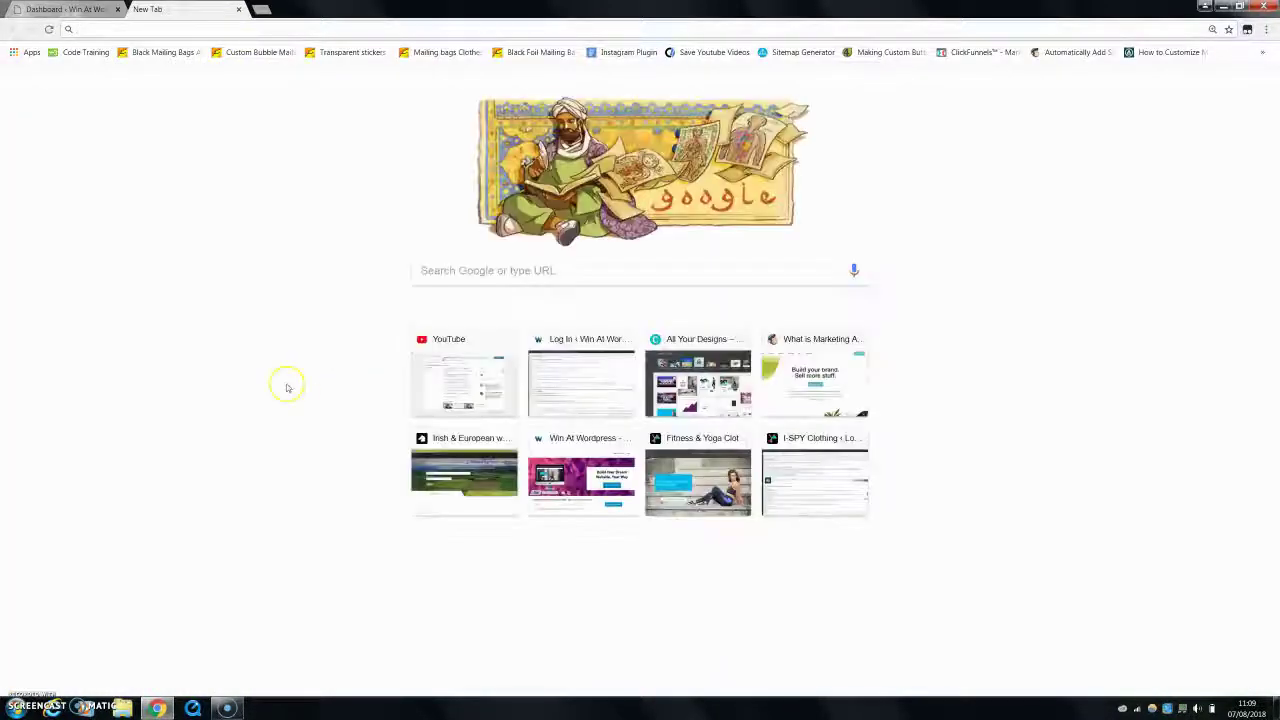
text(wi)
key(Return)
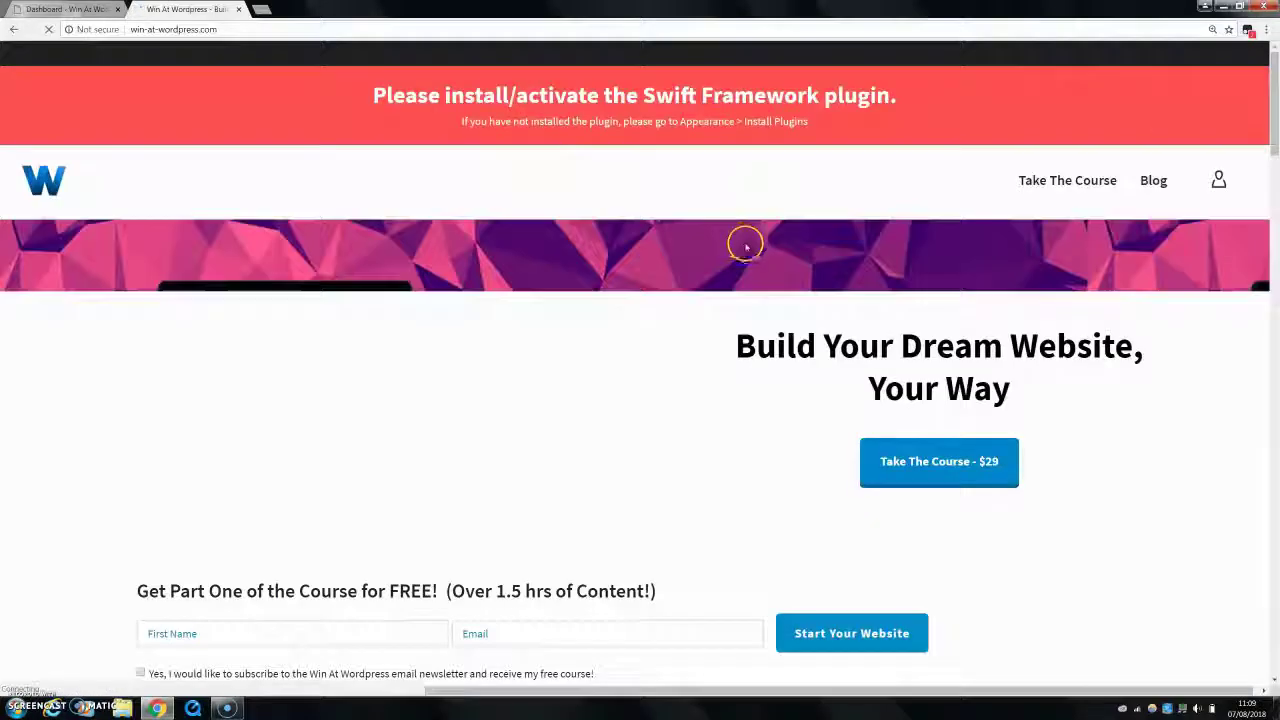
drag(1273, 78, 1266, 237)
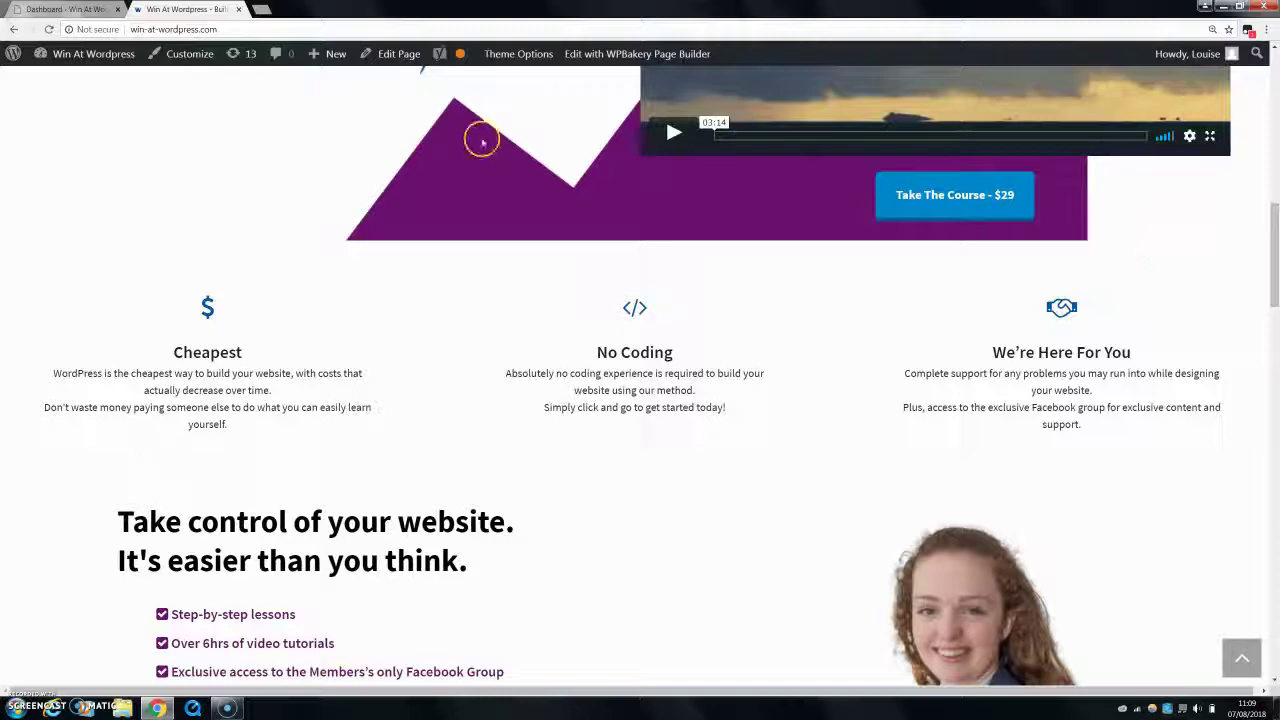
- Return to the WordPress admin and find the Better Font Awesome plugin among the installed plugins
click(85, 9)
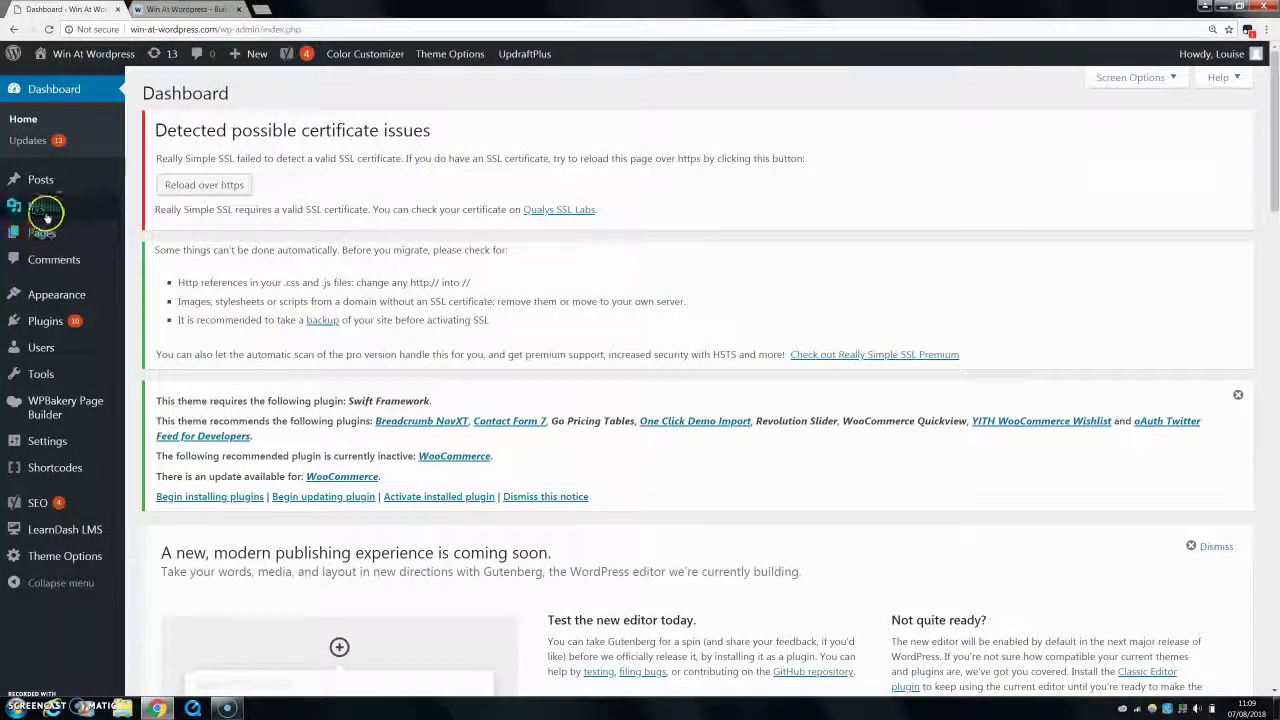
click(40, 323)
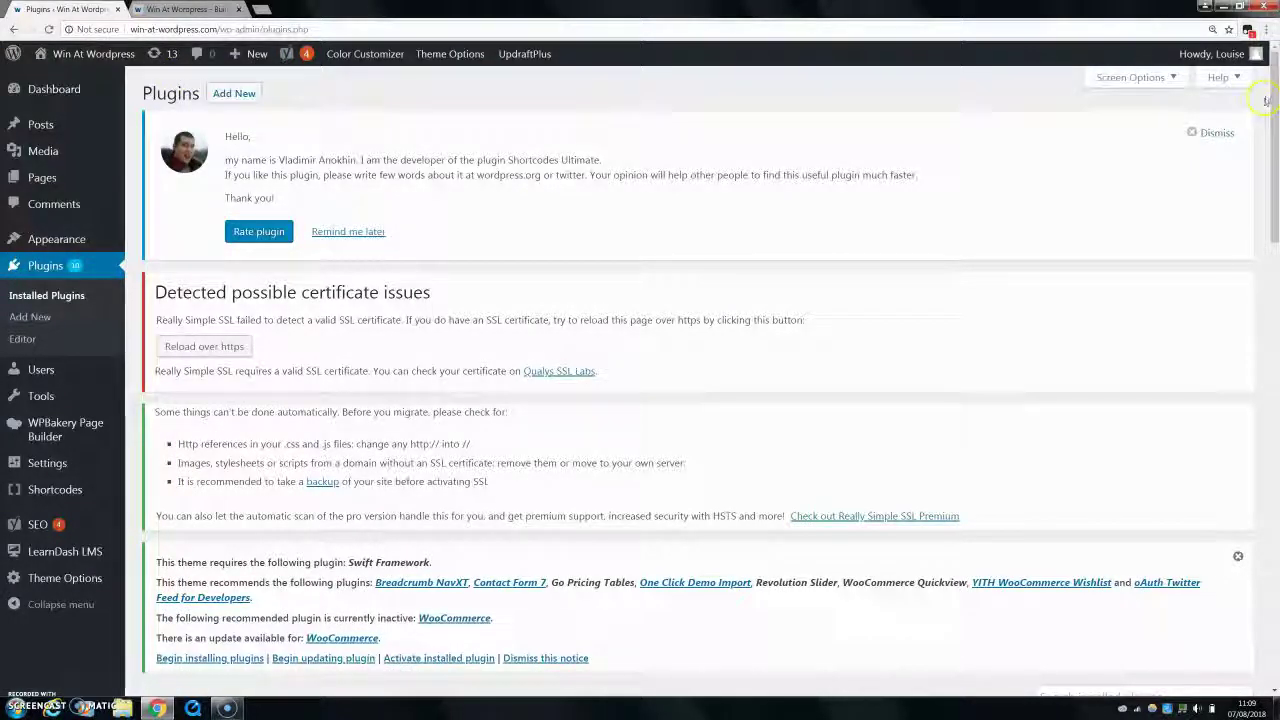
scroll(1263, 162, down, 2)
scroll(1263, 162, down, 5)
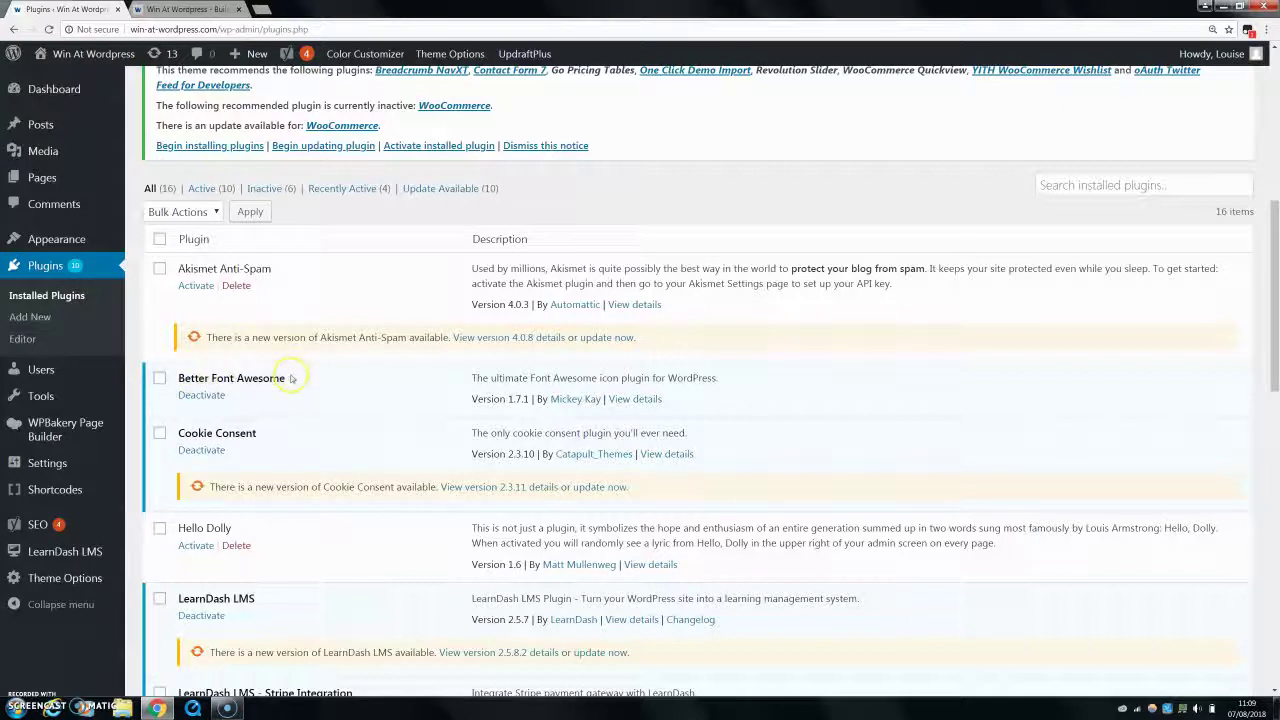
drag(291, 378, 250, 62)
click(305, 278)
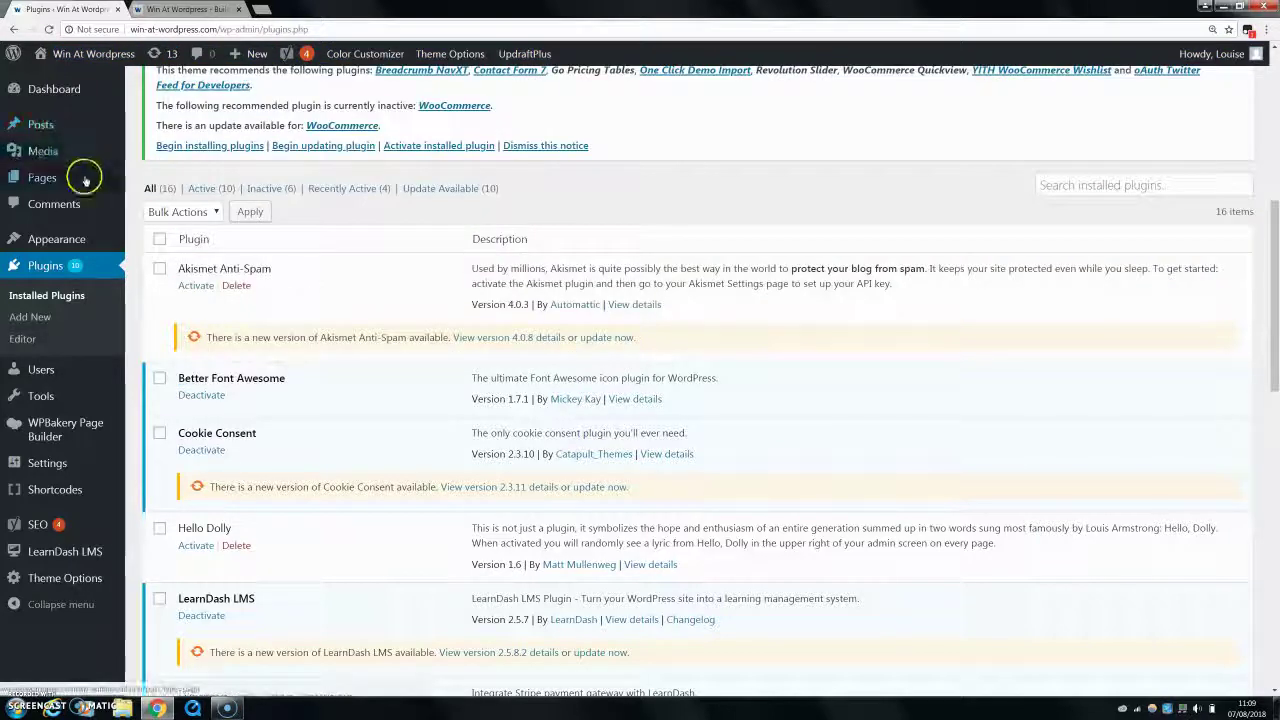
- Open the Win At WordPress front page for editing from the list of all pages
click(40, 180)
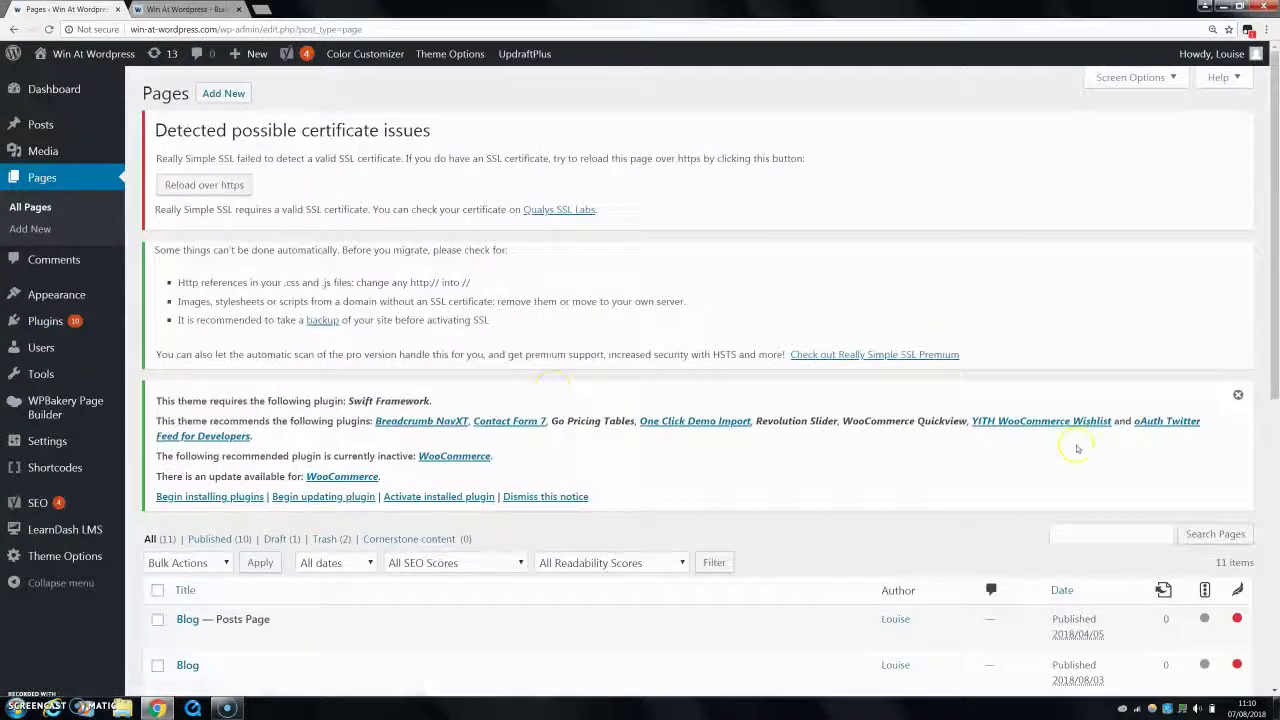
scroll(1275, 163, down, 5)
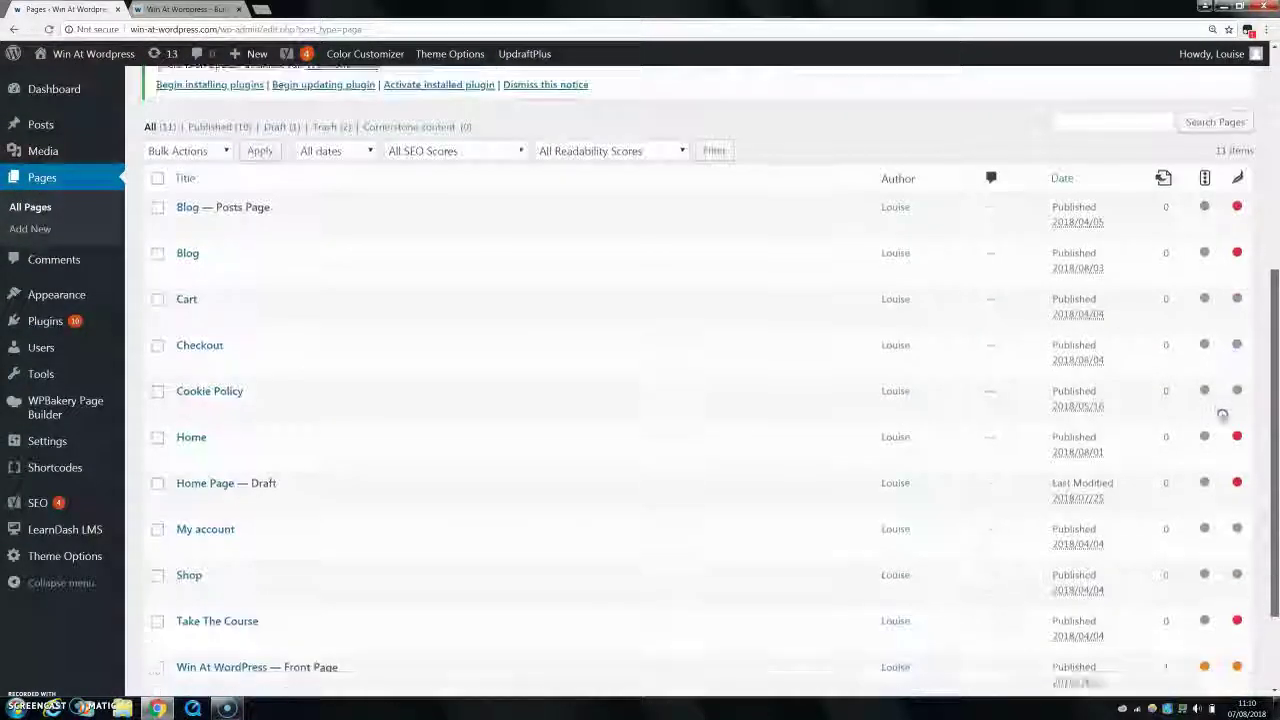
drag(1220, 423, 418, 479)
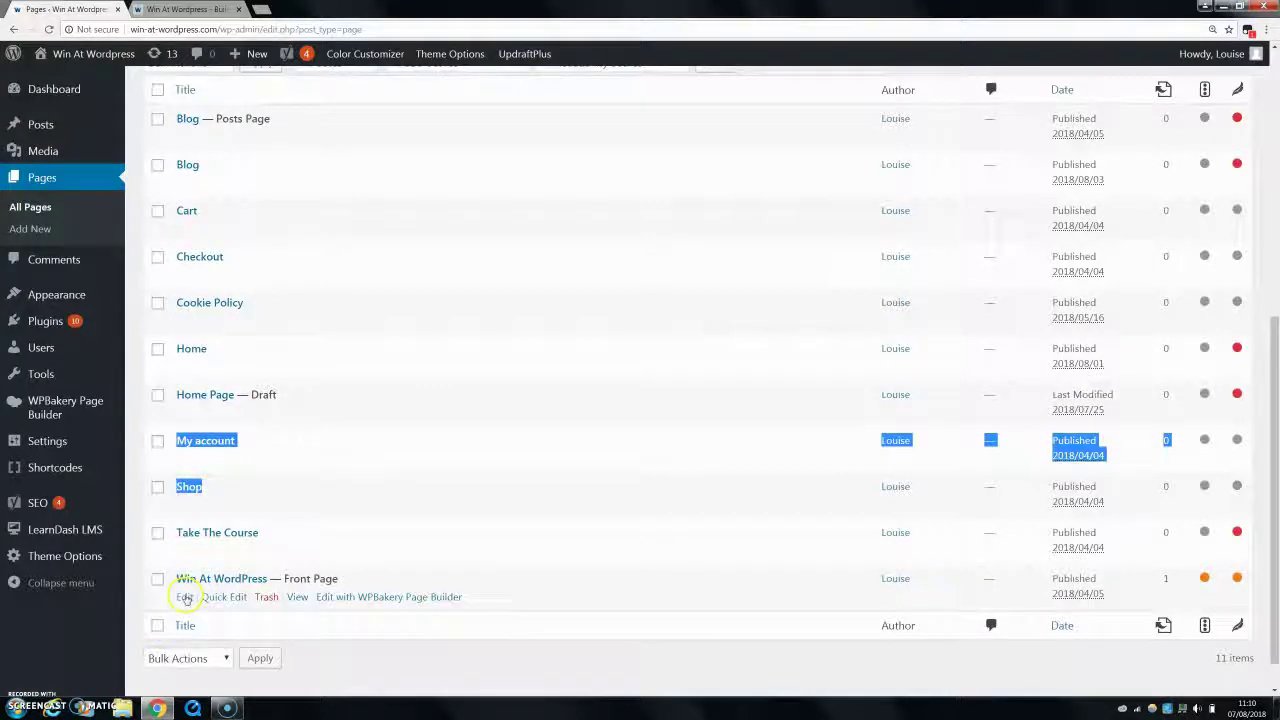
click(184, 597)
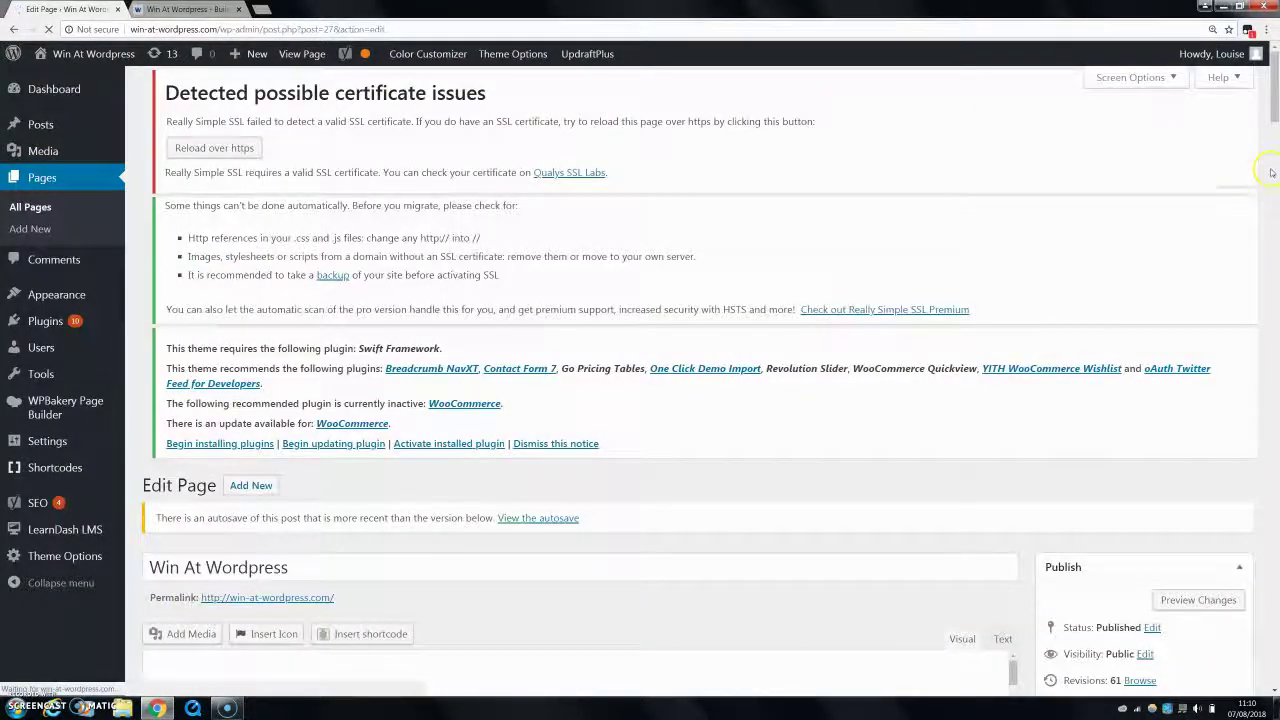
- Examine the three-column icon row in the page builder and the elements available to add to its Cheapest column
drag(1270, 115, 1266, 157)
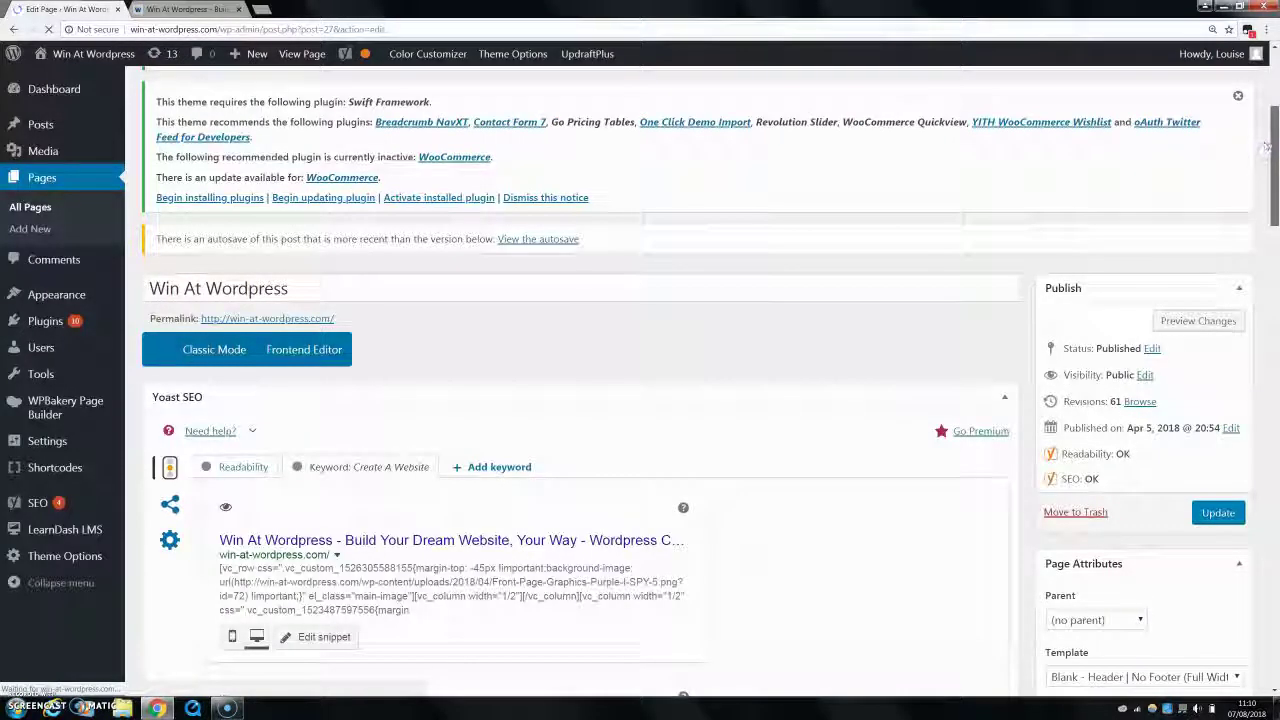
scroll(1274, 100, down, 3)
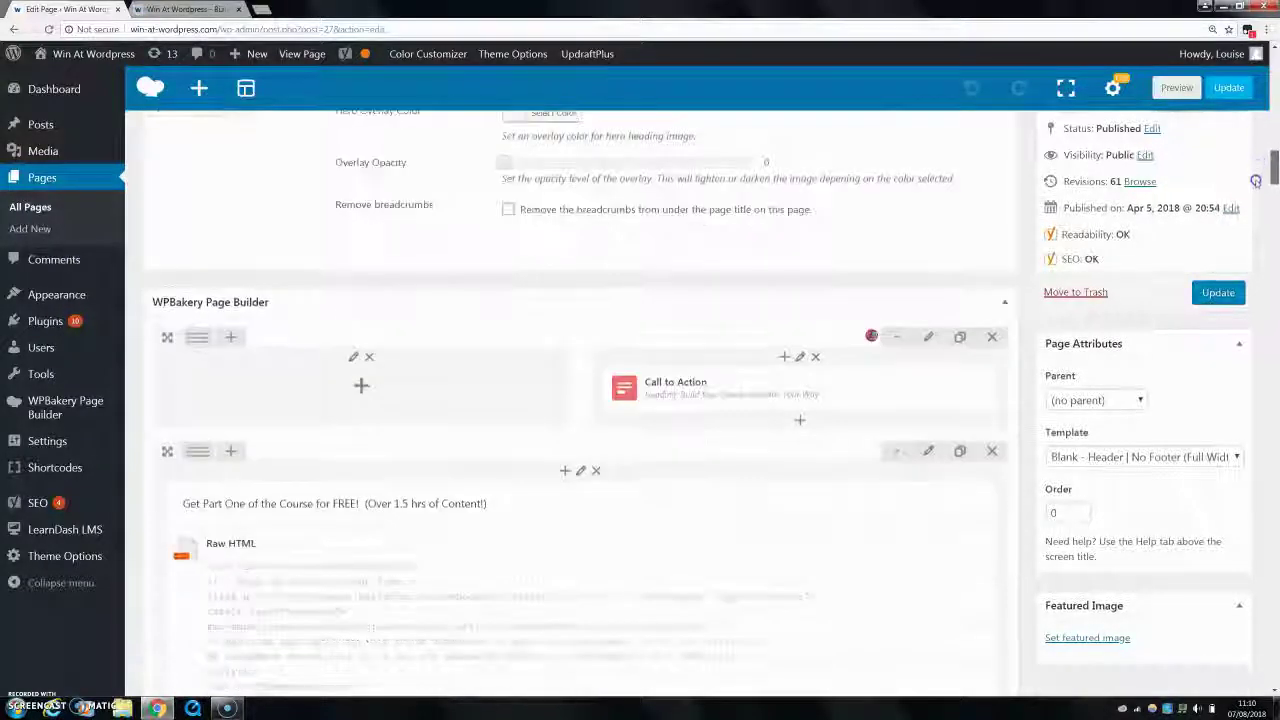
scroll(1247, 240, down, 5)
scroll(1247, 240, down, 10)
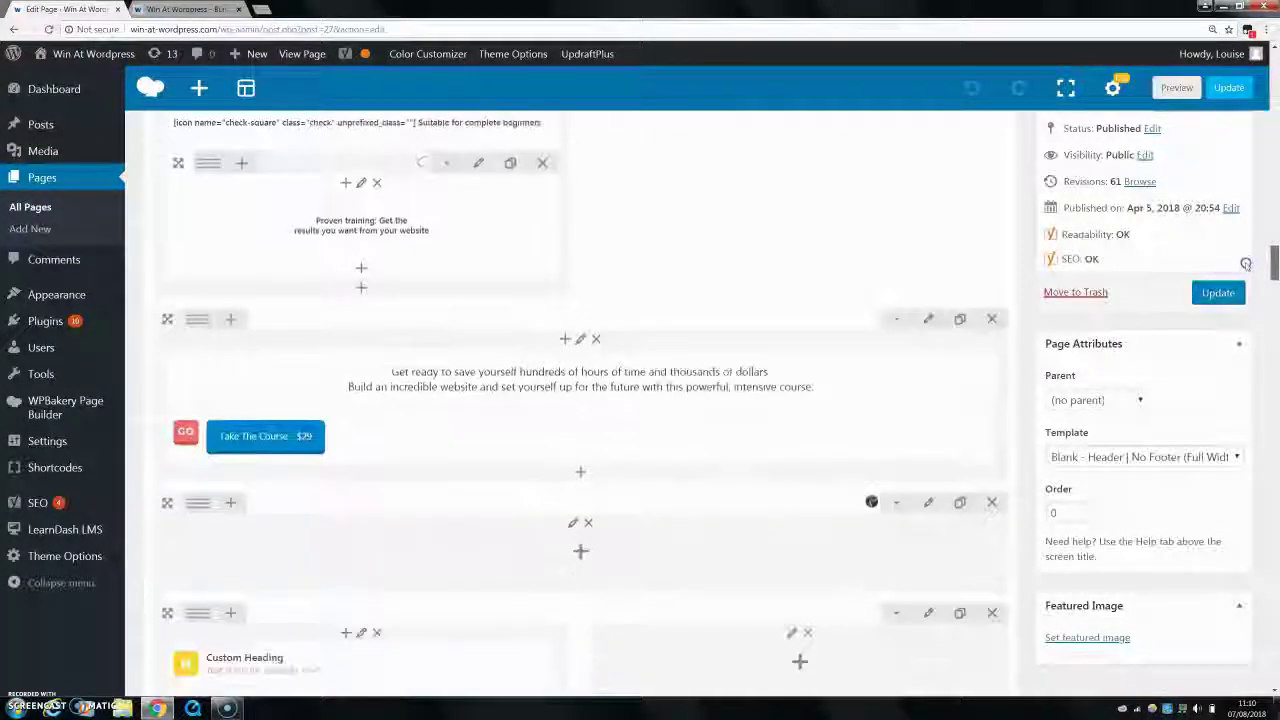
scroll(1243, 275, up, 6)
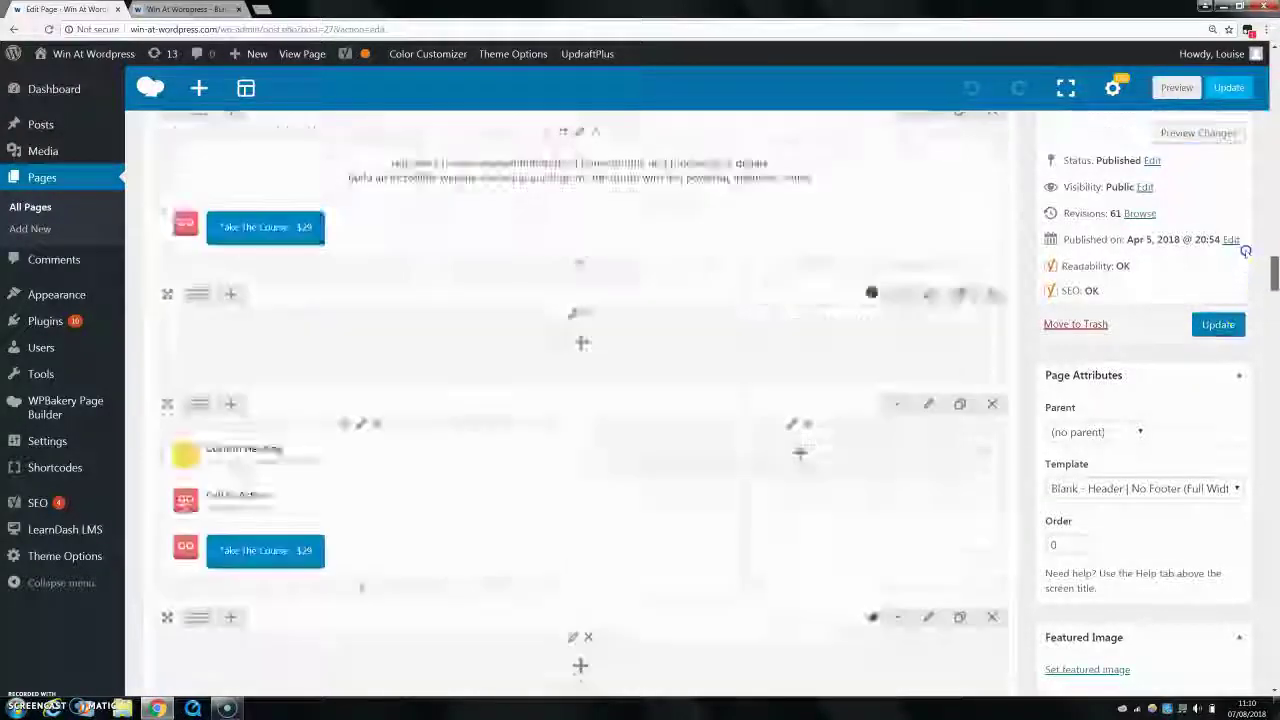
scroll(1246, 248, up, 5)
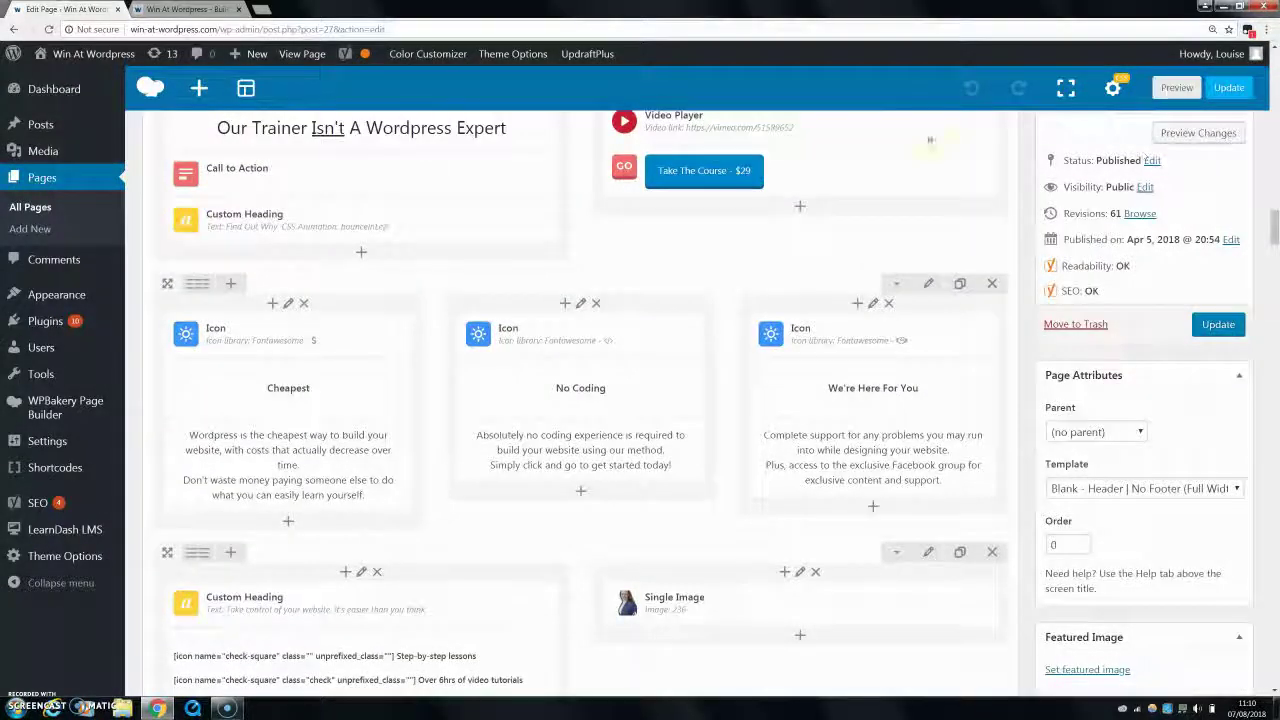
drag(286, 334, 408, 276)
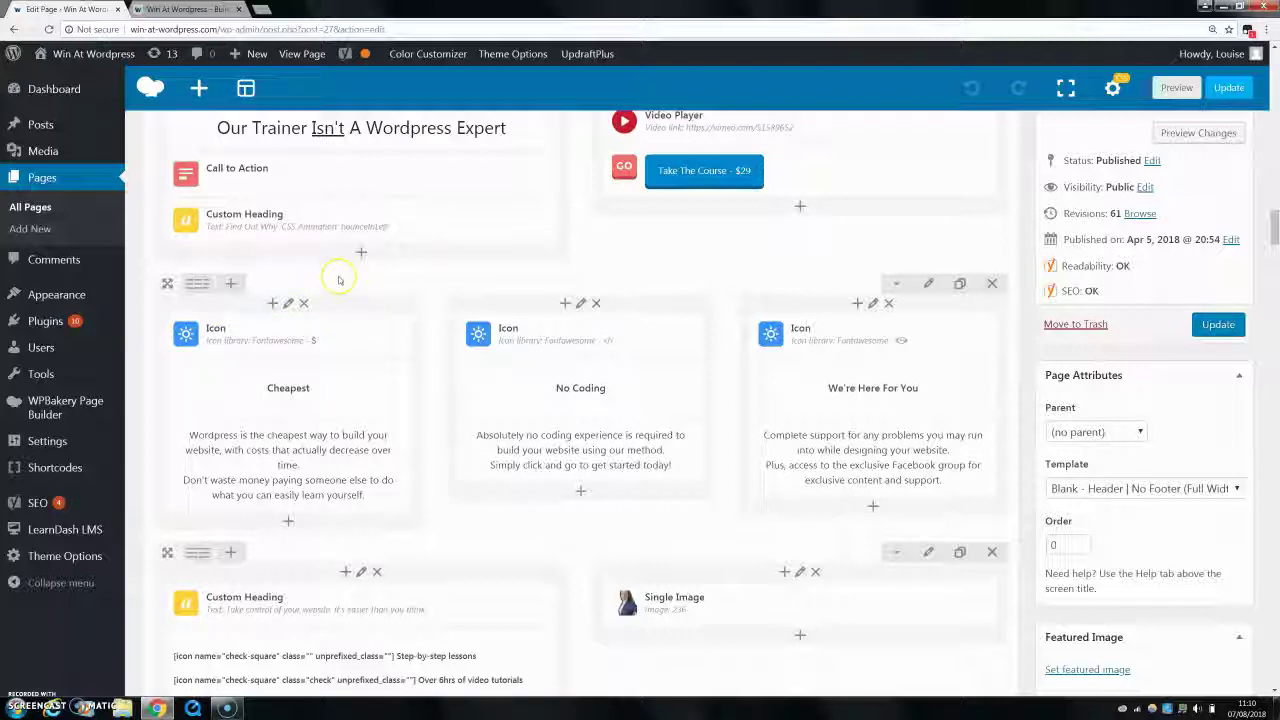
click(287, 524)
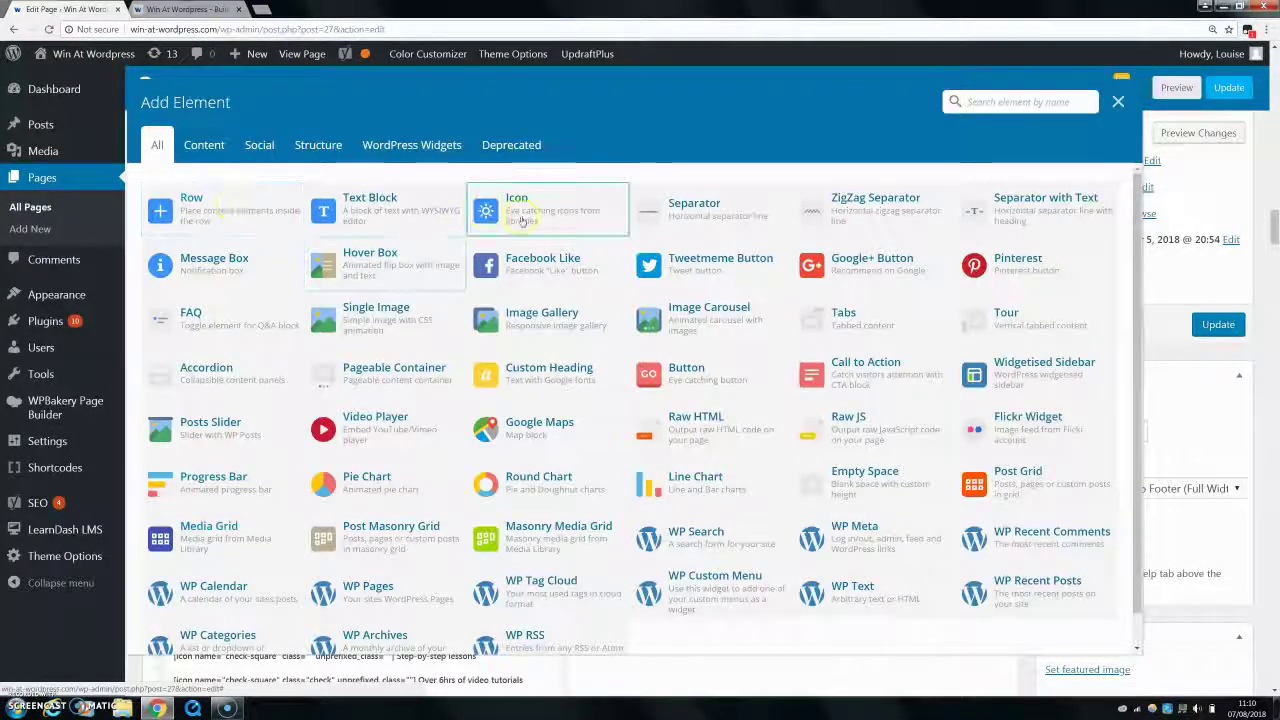
click(1118, 101)
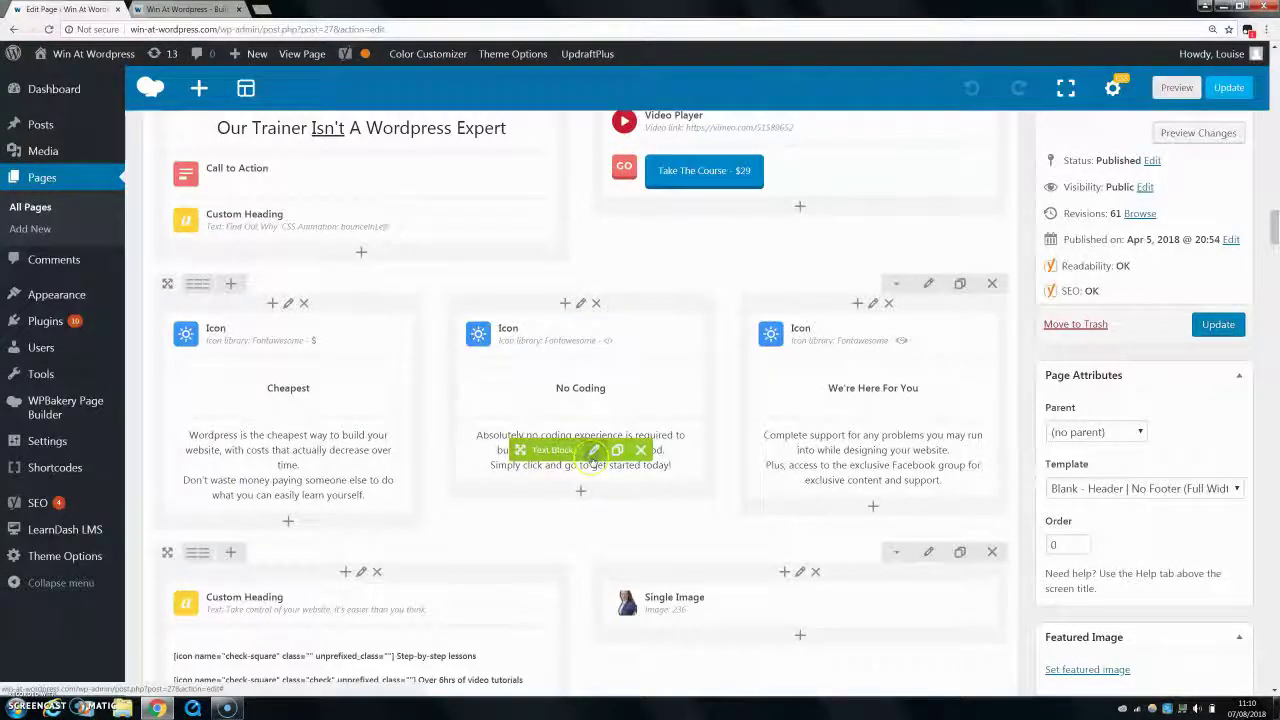
- Insert the adjust icon on a new line below the description in the No Coding column's text block
click(593, 450)
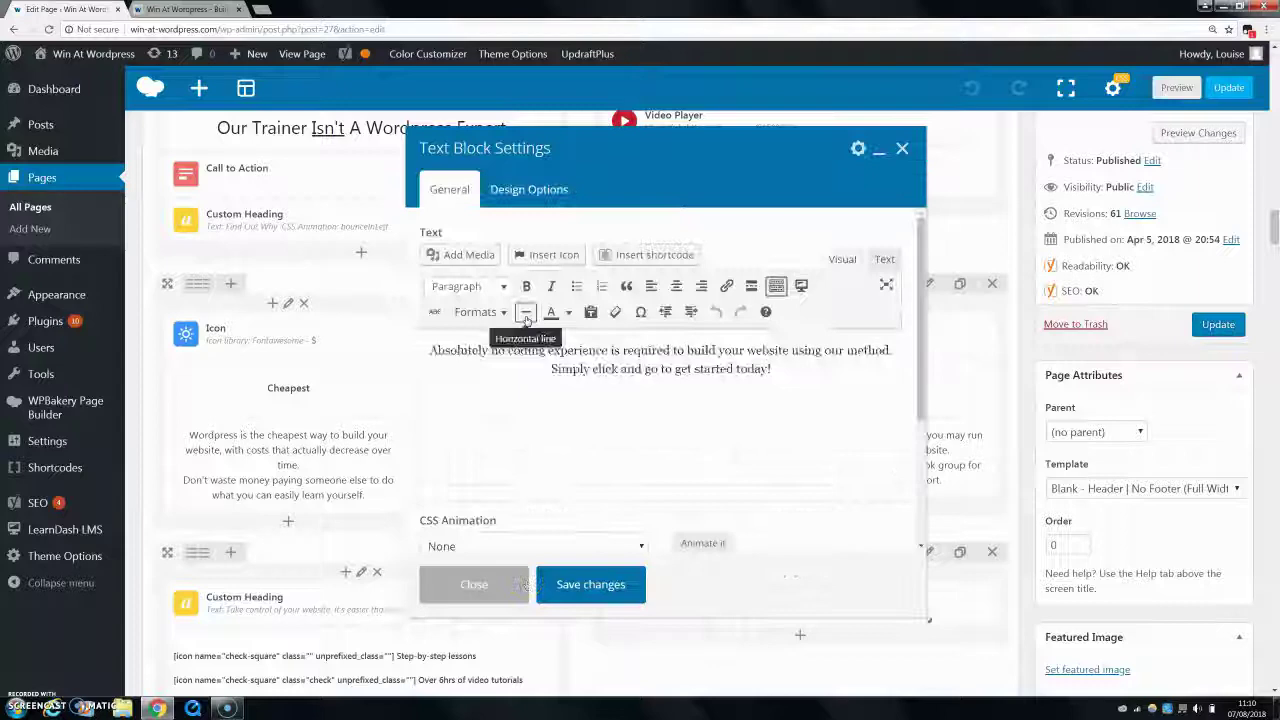
click(869, 396)
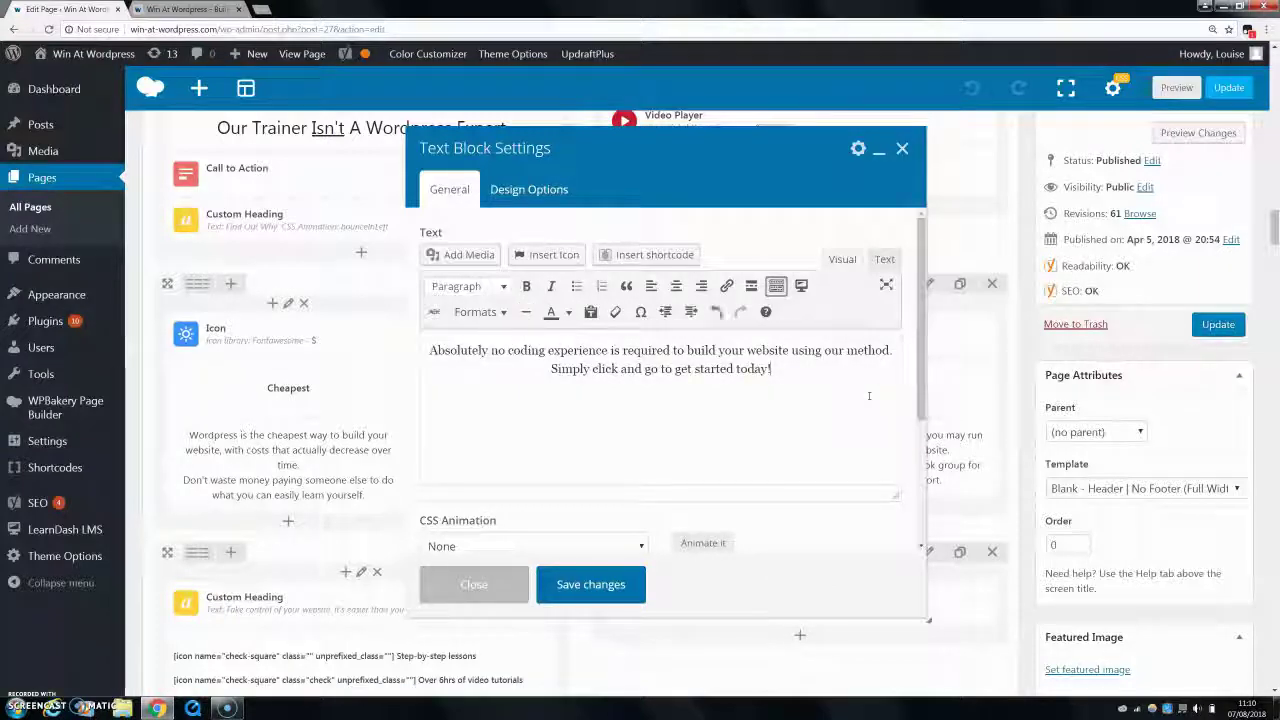
click(547, 258)
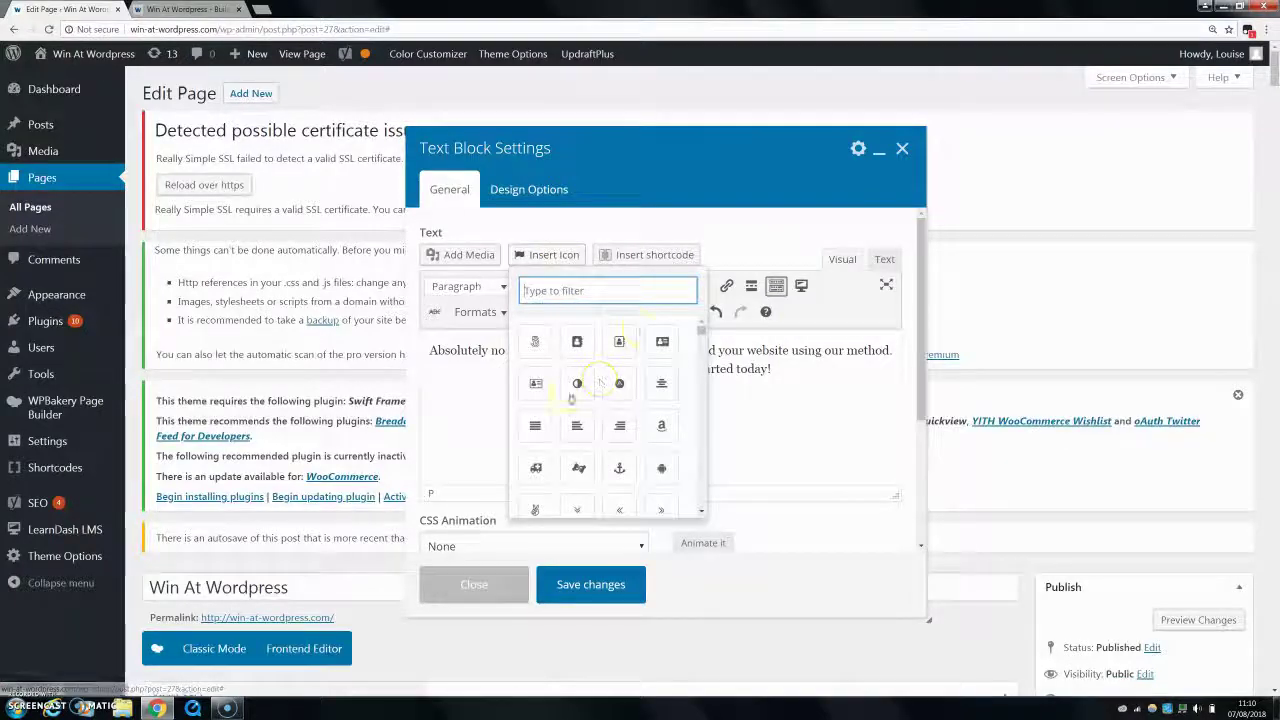
mouse_move(702, 334)
mouse_down()
mouse_move(701, 362)
mouse_move(709, 323)
mouse_up()
scroll(686, 445, down, 3)
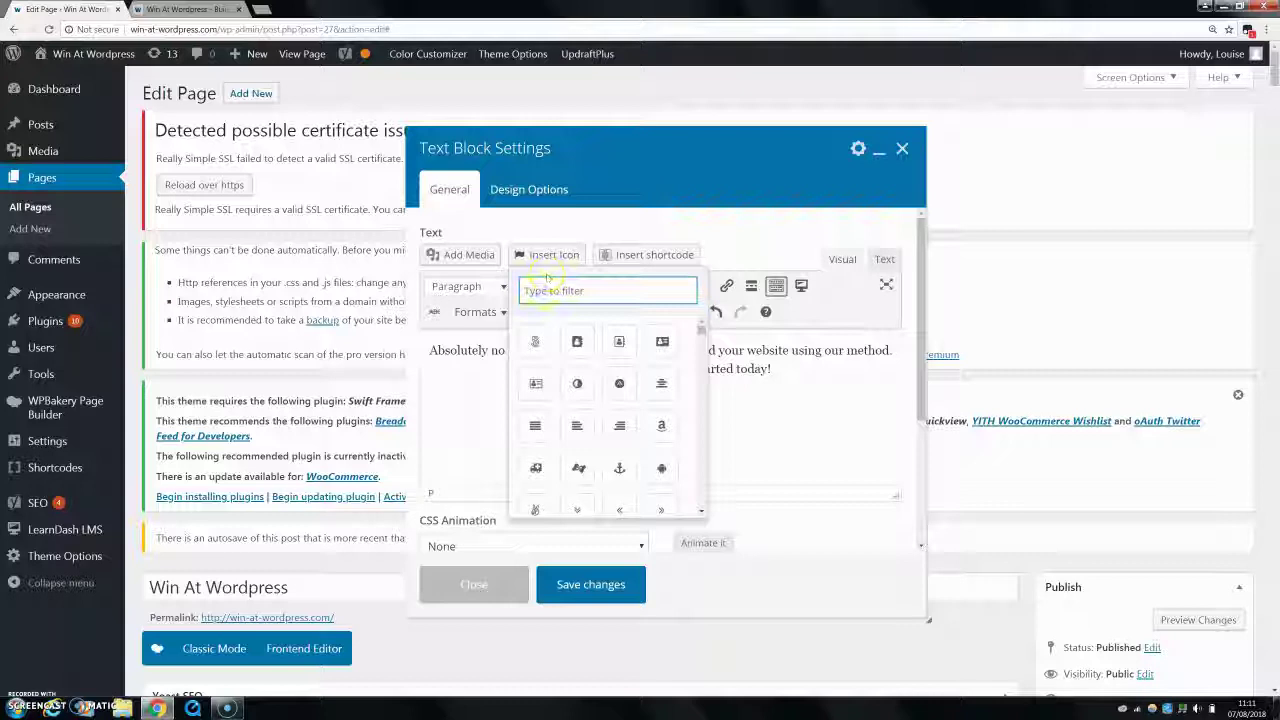
click(575, 384)
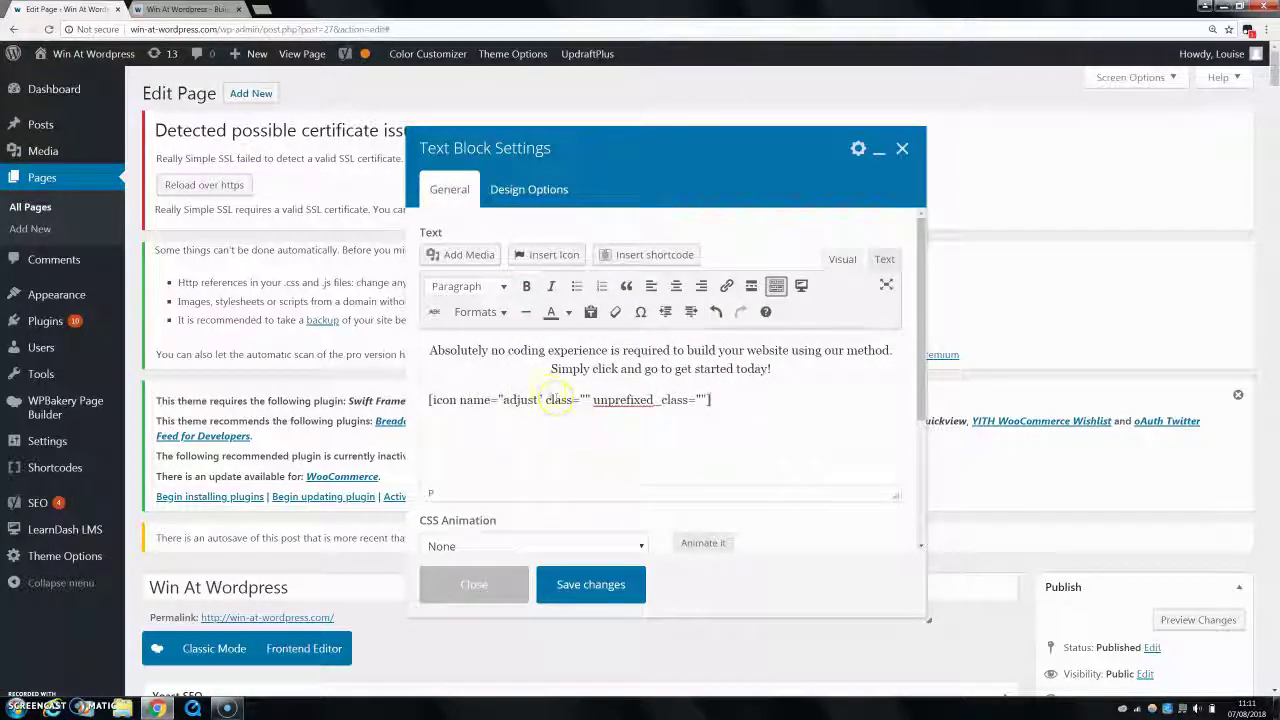
- Examine the inserted icon shortcode, including its name and class attributes
drag(421, 392, 563, 400)
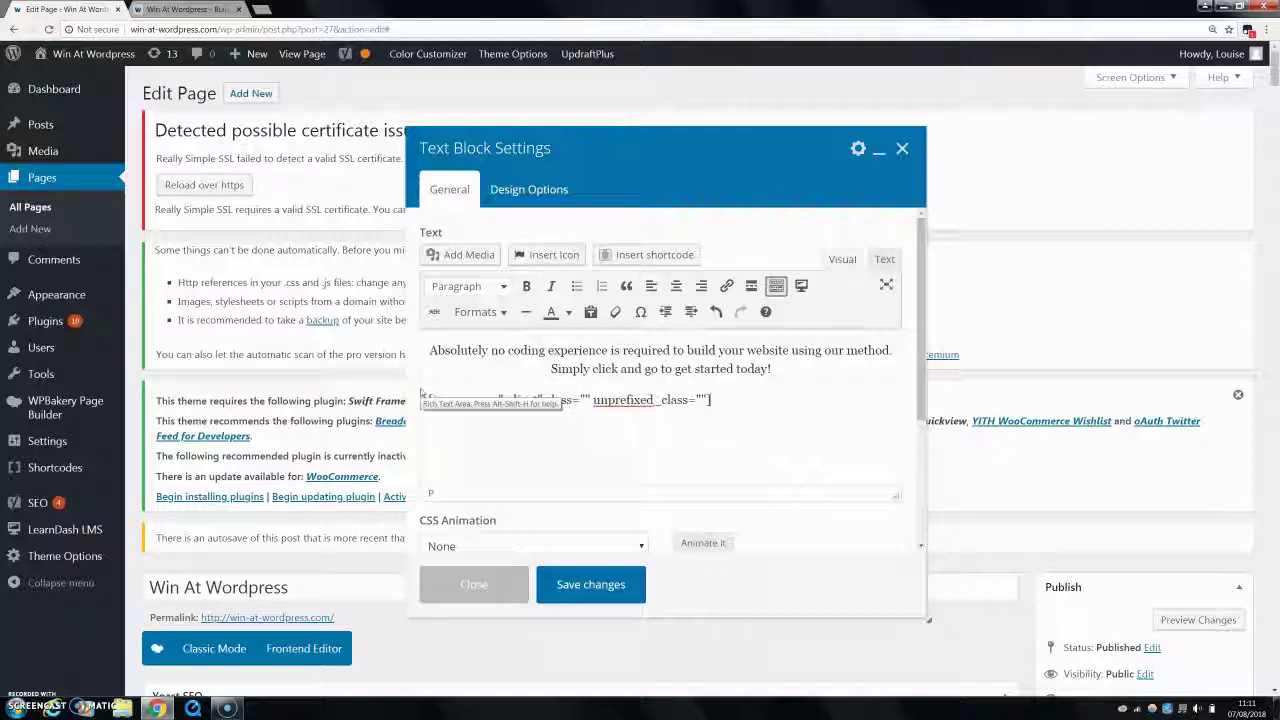
click(685, 378)
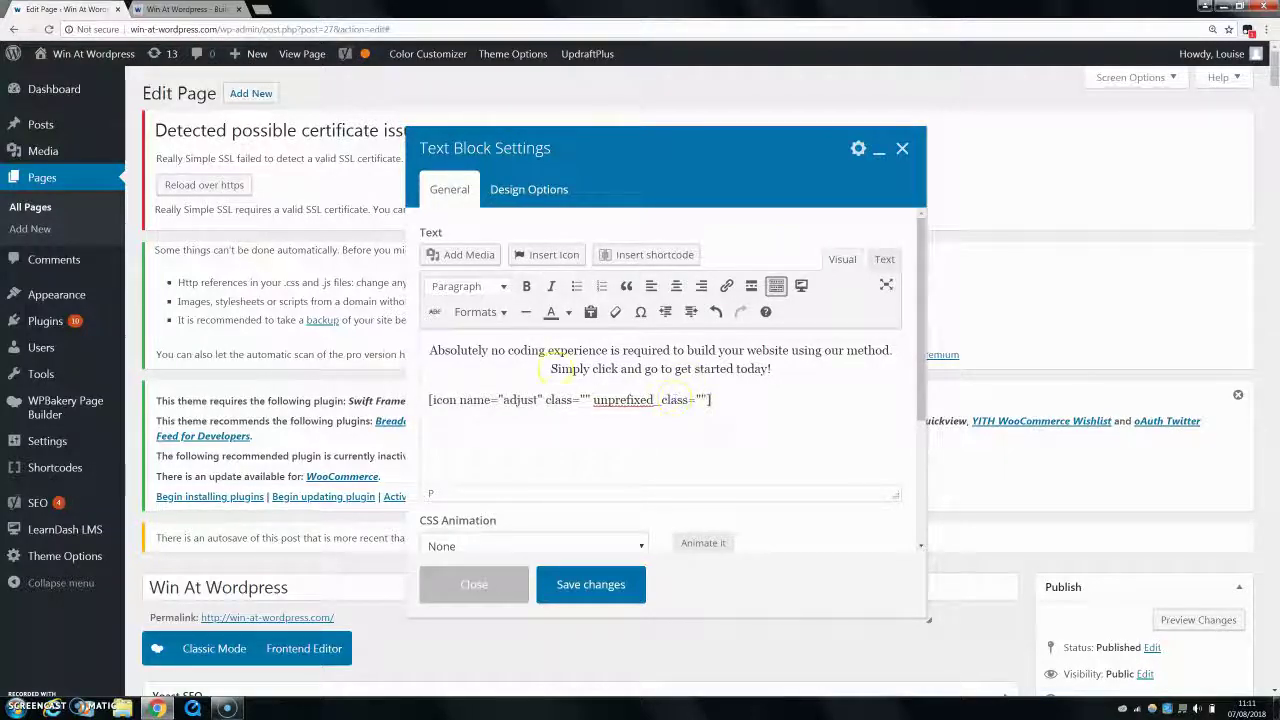
click(583, 399)
click(580, 400)
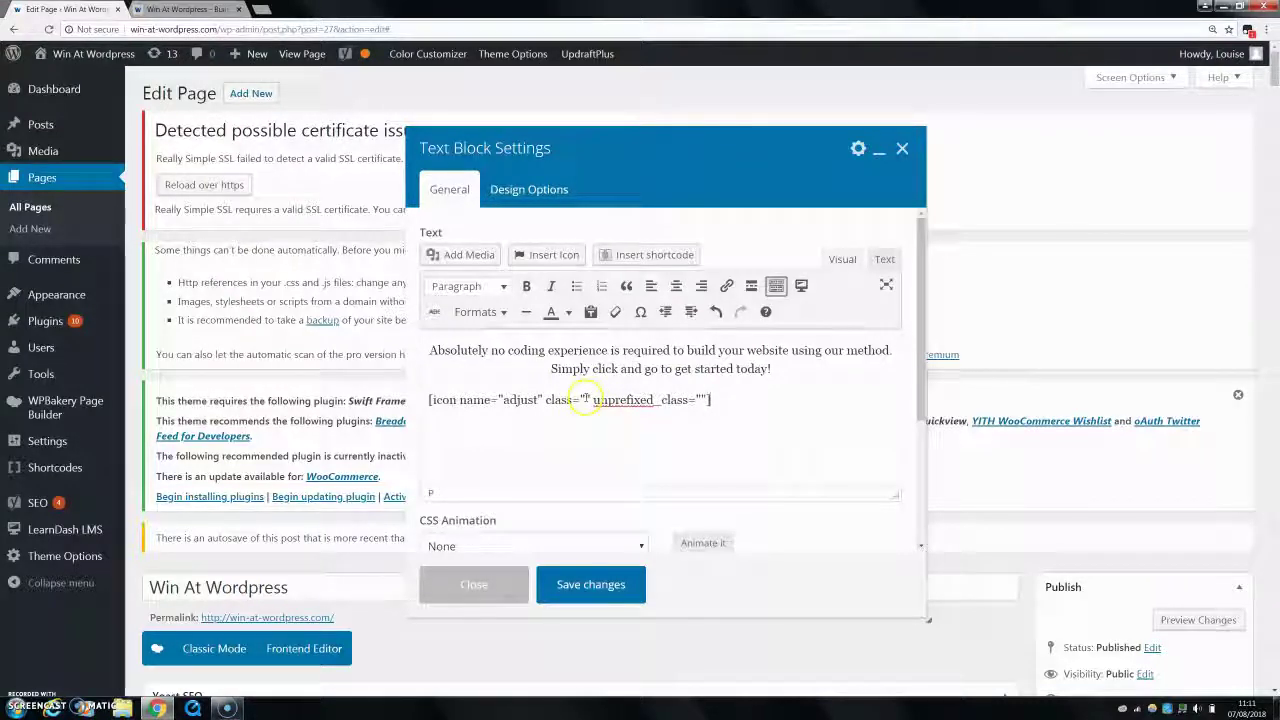
click(452, 393)
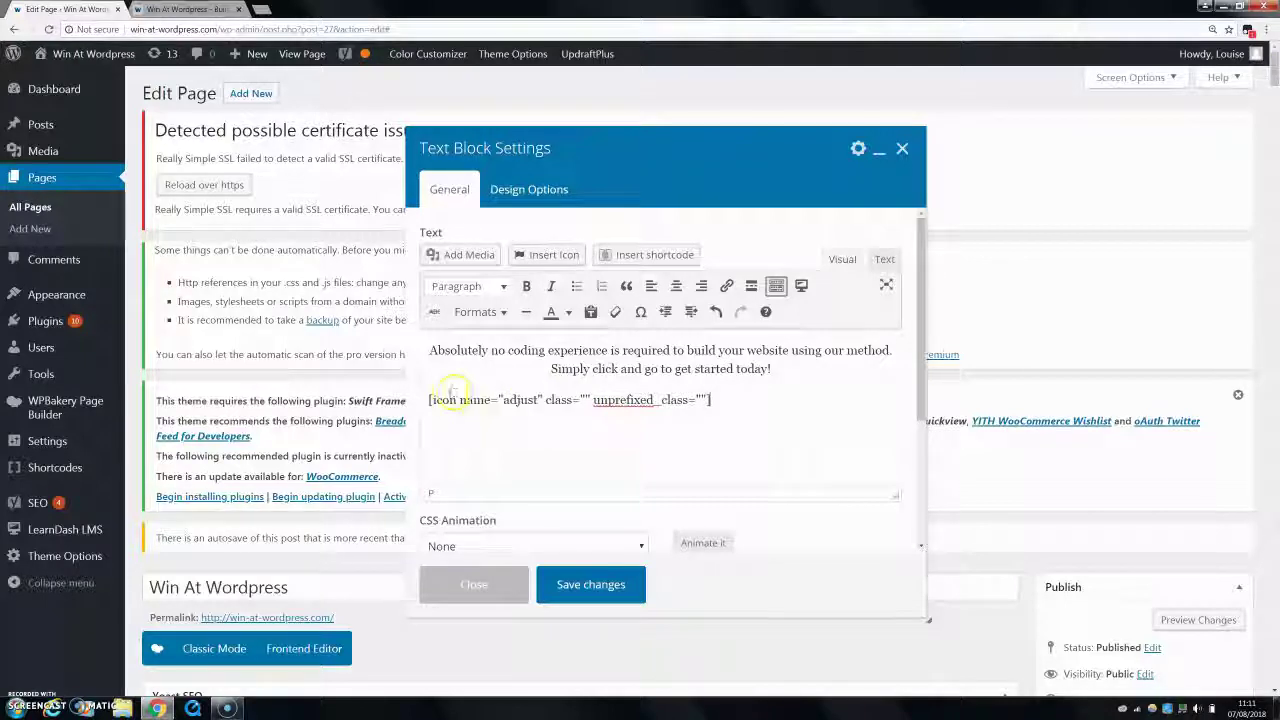